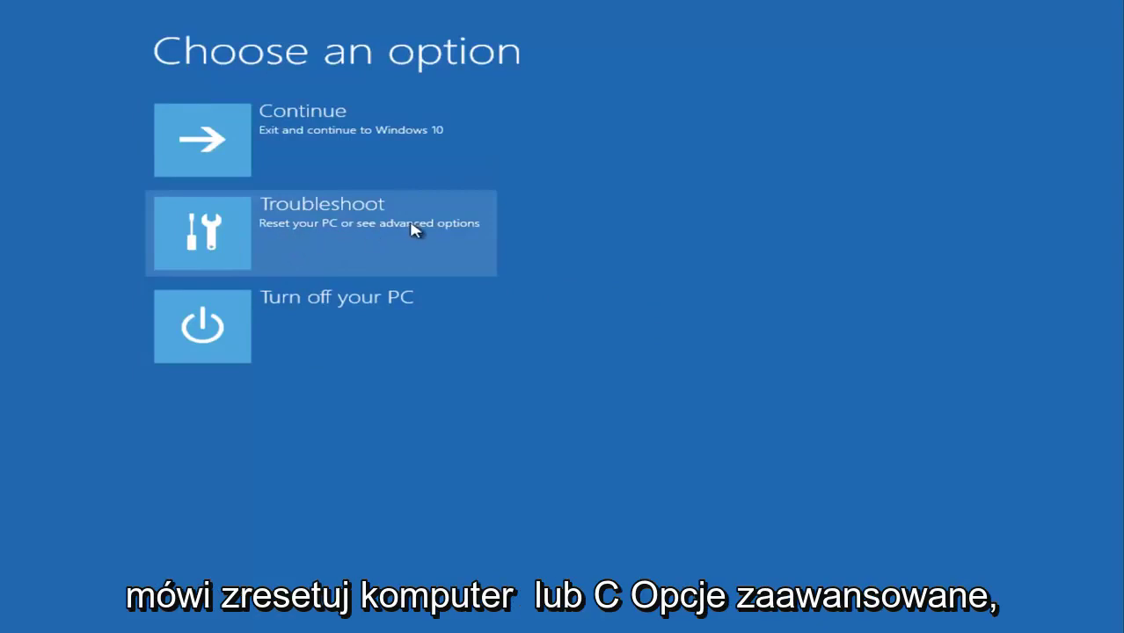
# - Go to Troubleshoot from the Choose an option screen
pyautogui.click(352, 232)
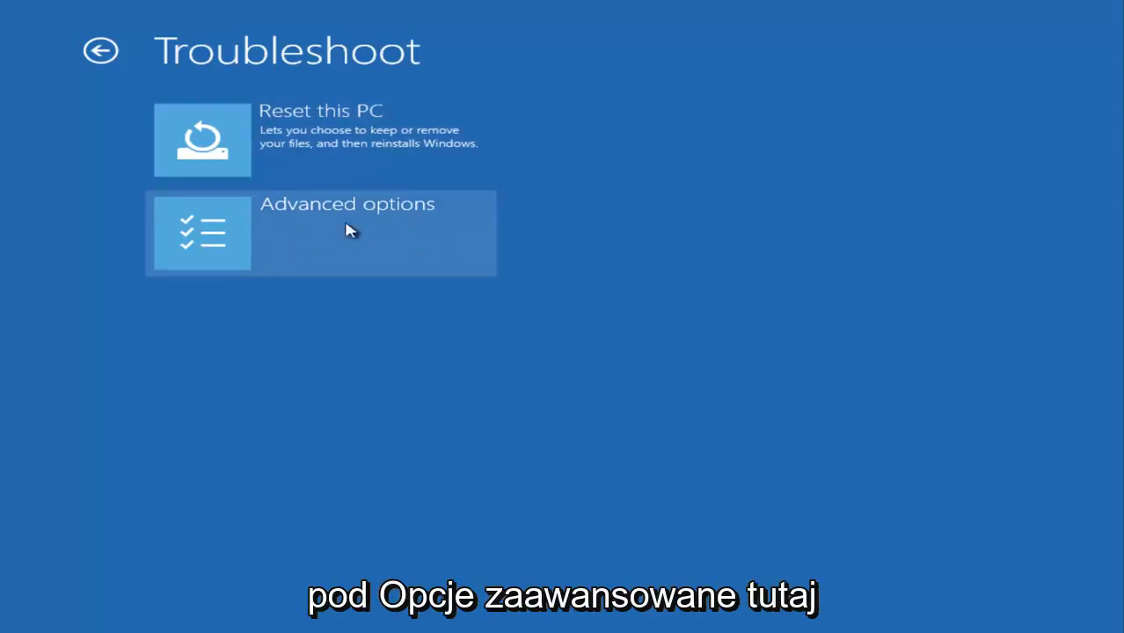
# - Go to Advanced options and launch System Restore
pyautogui.click(264, 232)
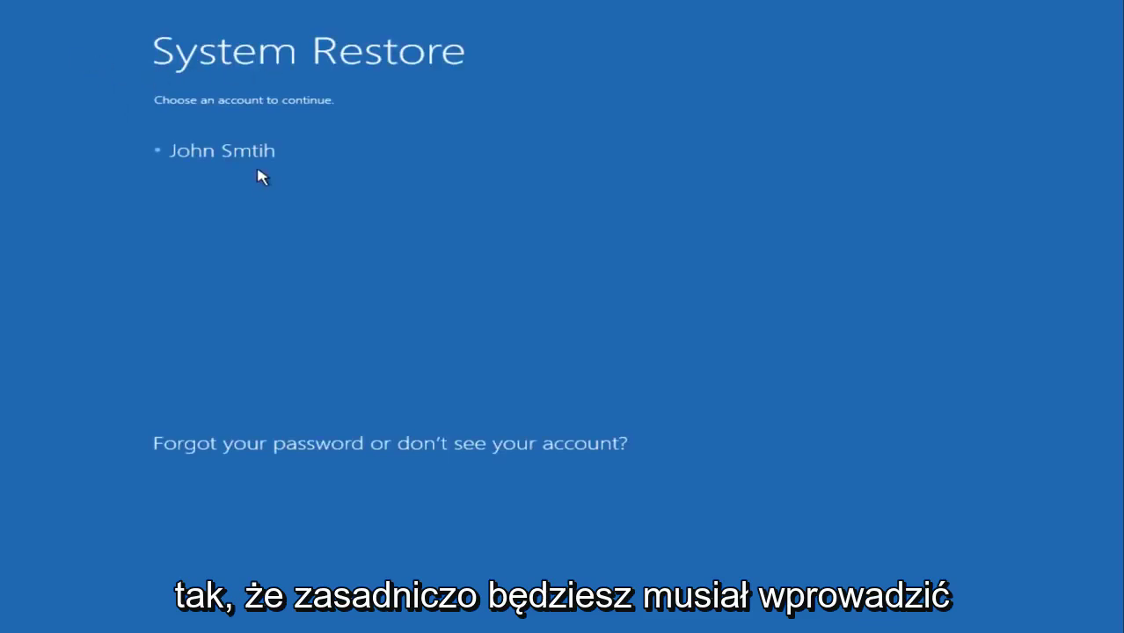
# - Pick the user account and enter its password to continue System Restore
pyautogui.click(252, 153)
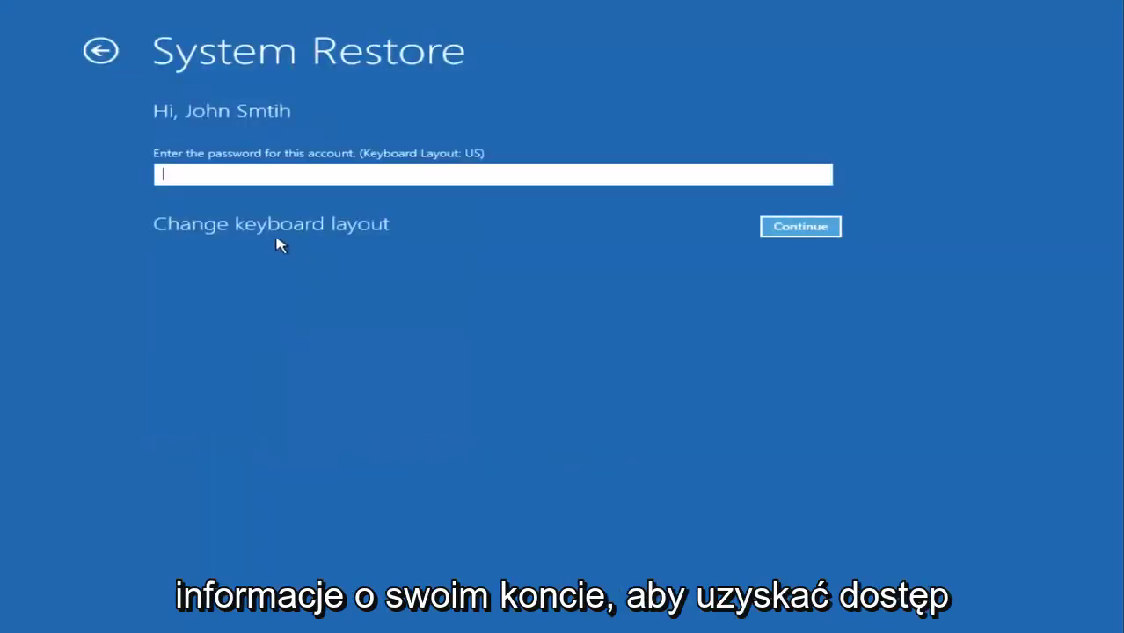
pyautogui.write('passwo')
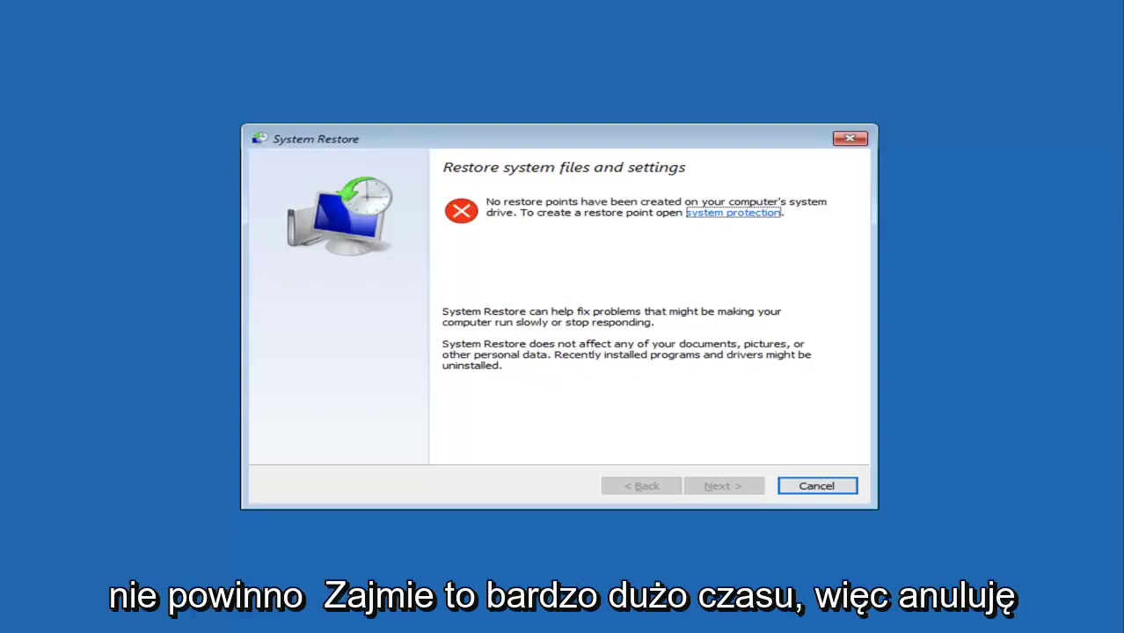
# - Cancel System Restore and return to Troubleshoot's Advanced options page
pyautogui.click(809, 490)
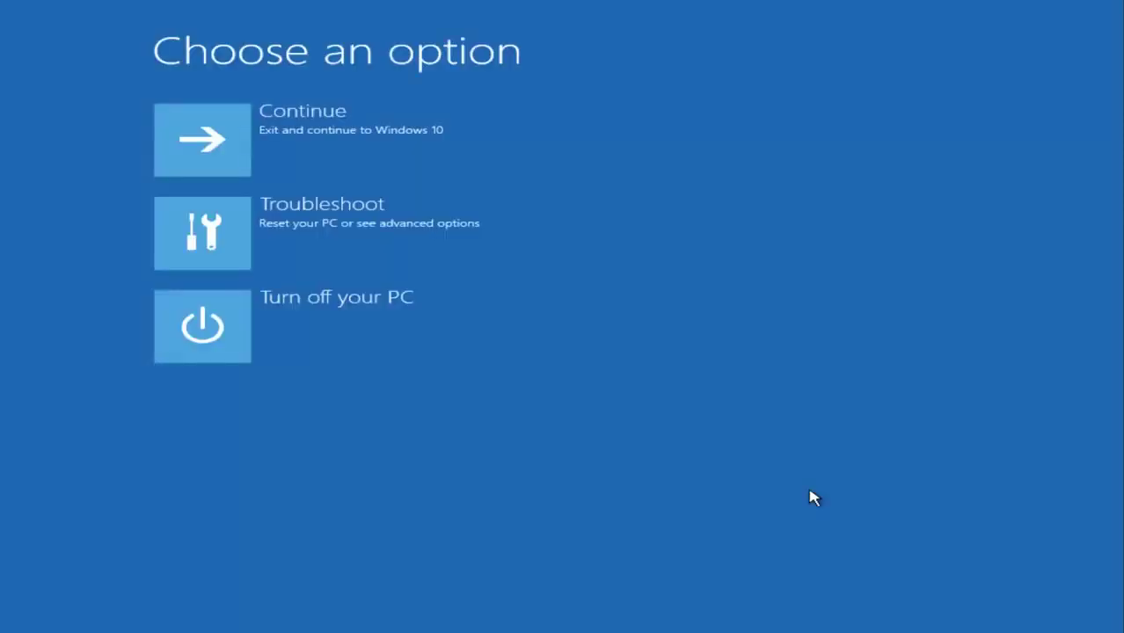
pyautogui.click(257, 251)
pyautogui.click(265, 235)
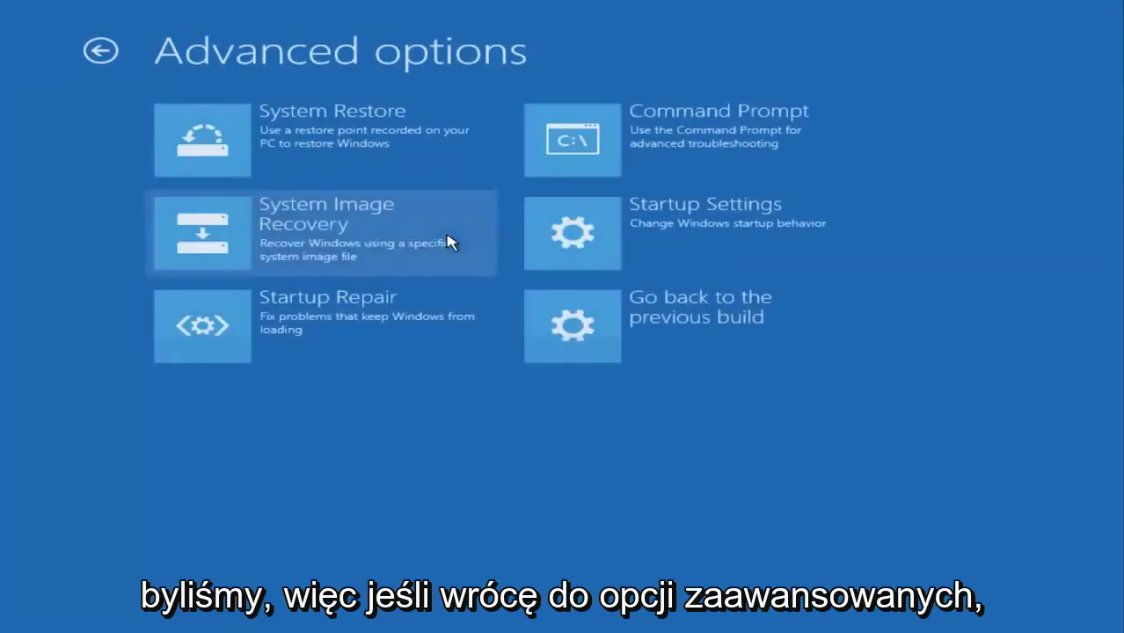